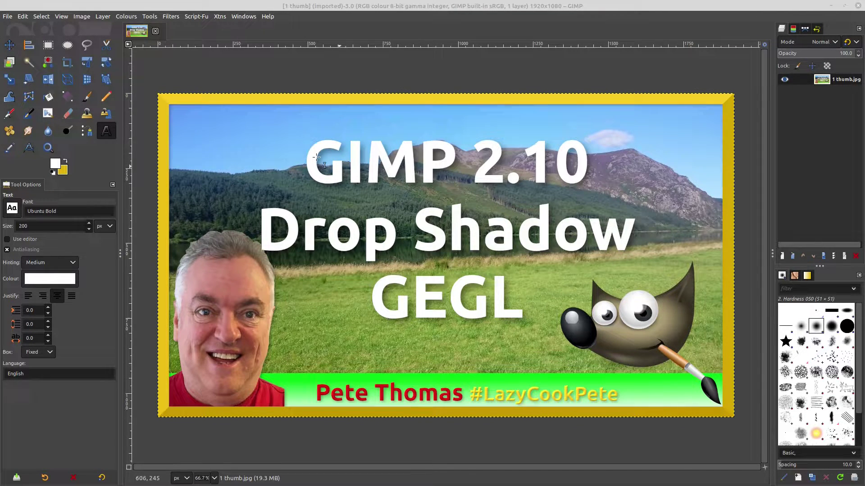
Create a new 1920×1080 image with a yellow fill from File > New
click(10, 17)
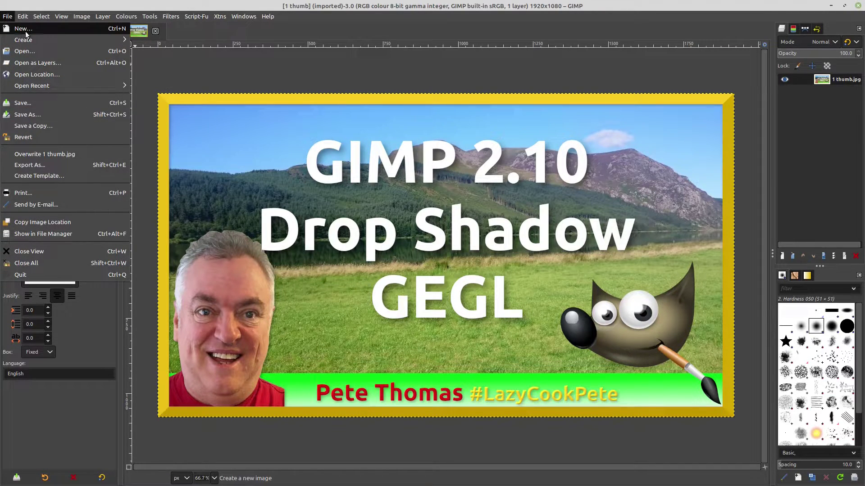
click(25, 31)
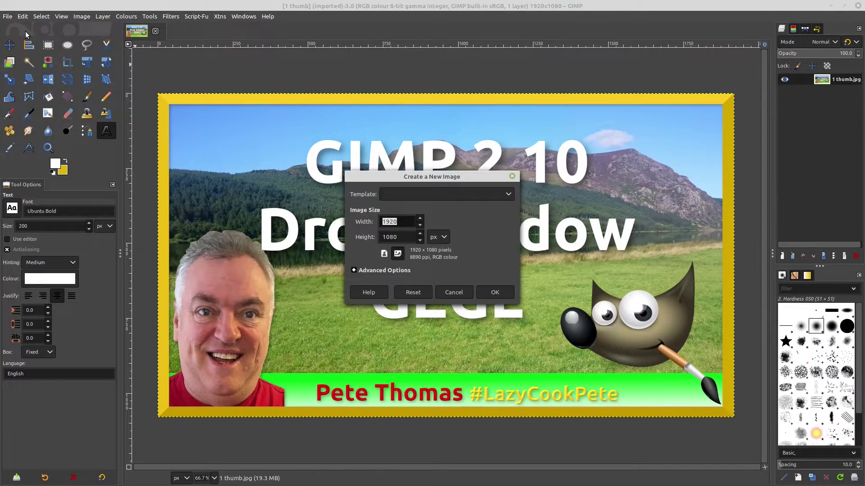
click(495, 292)
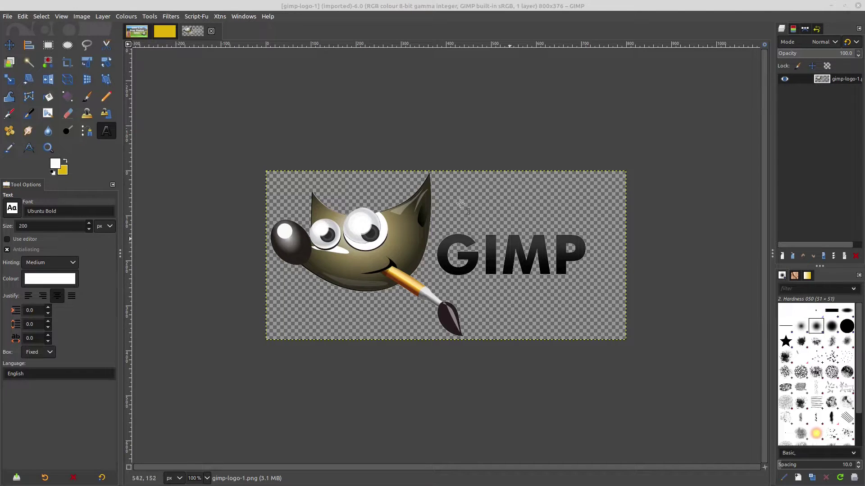
In the untitled yellow image, add a transparent 1920×1080 layer named 'Layer' above Background
click(165, 31)
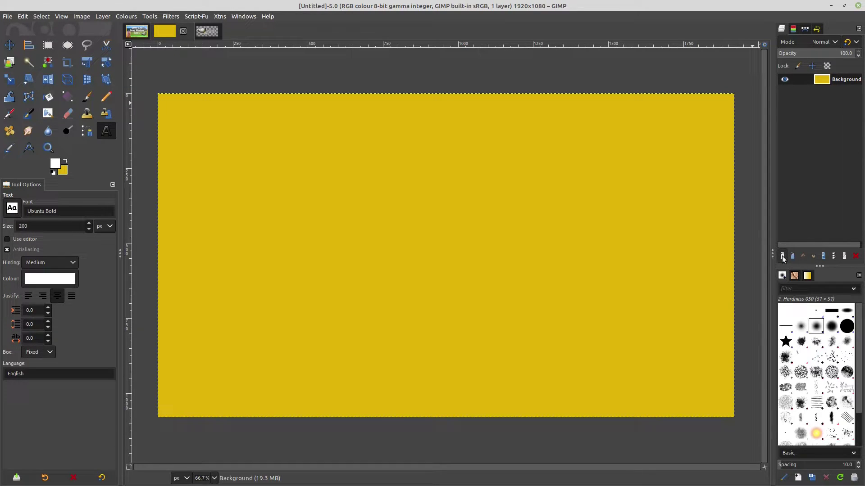
click(103, 17)
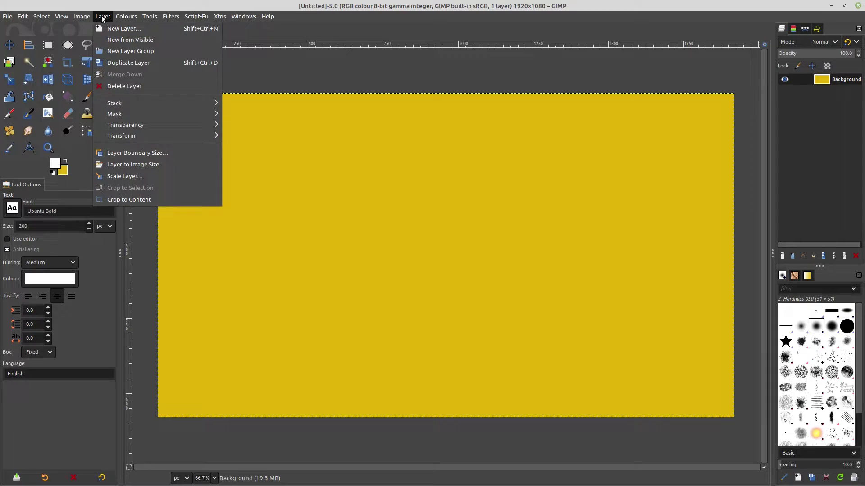
click(471, 209)
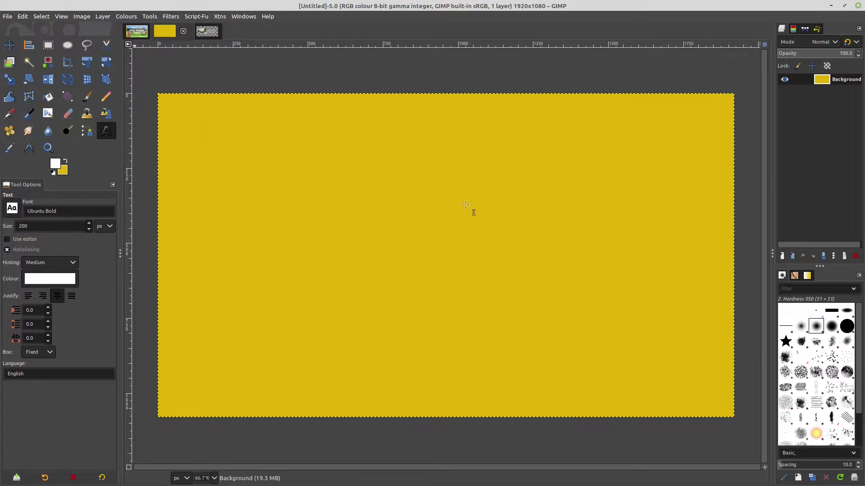
right_click(467, 207)
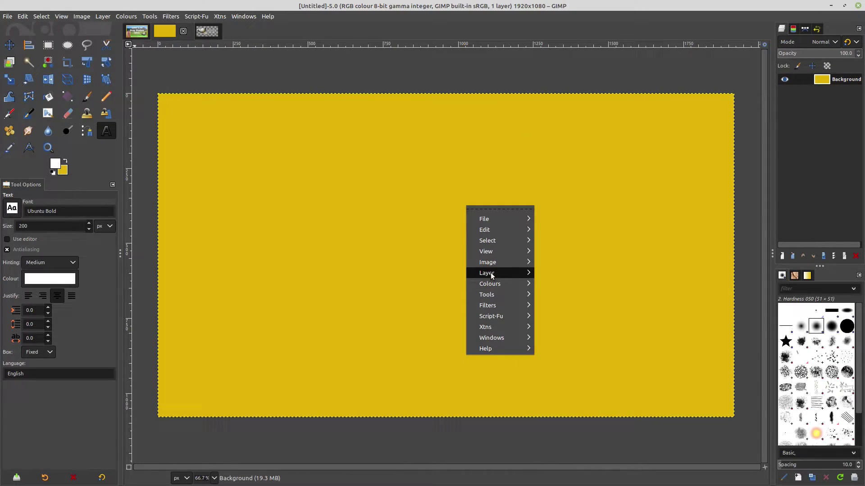
mouse_move(493, 272)
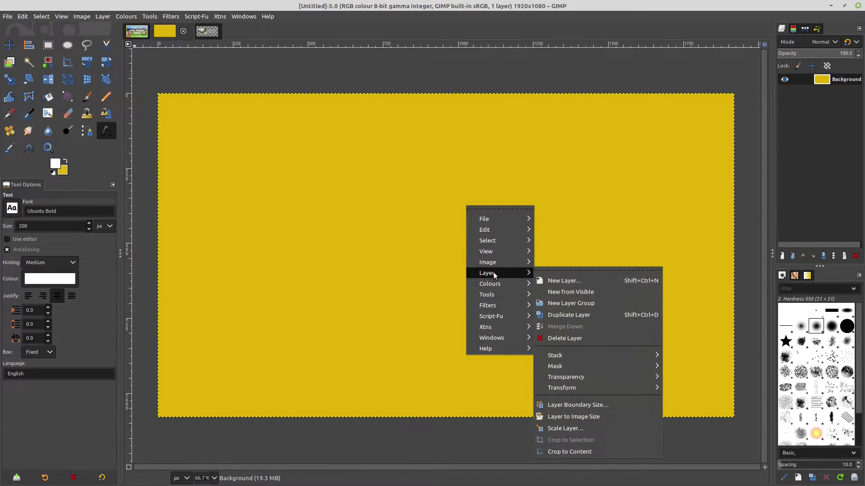
click(608, 68)
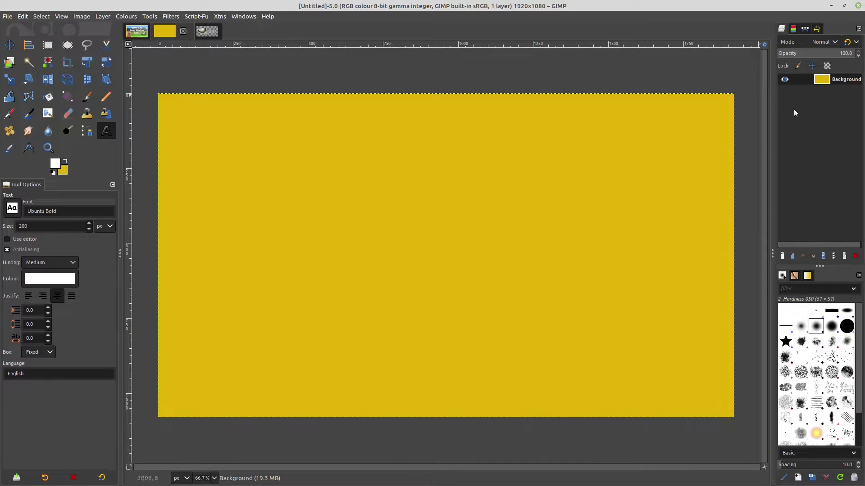
click(782, 258)
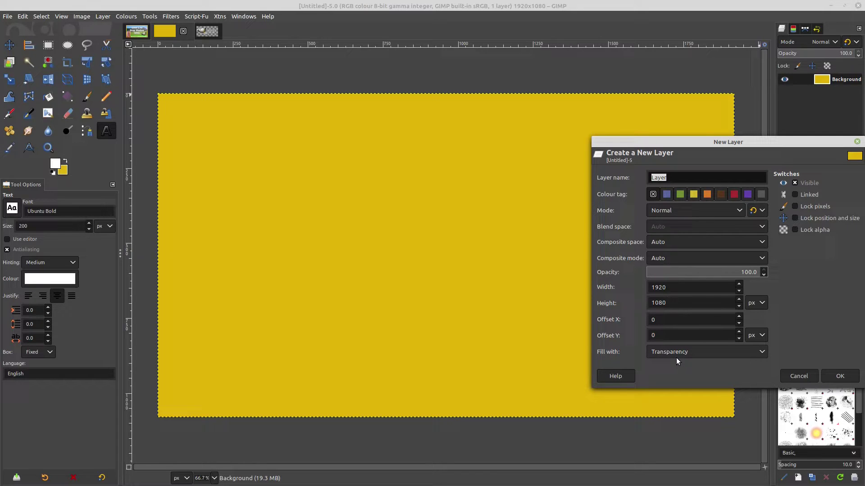
click(840, 377)
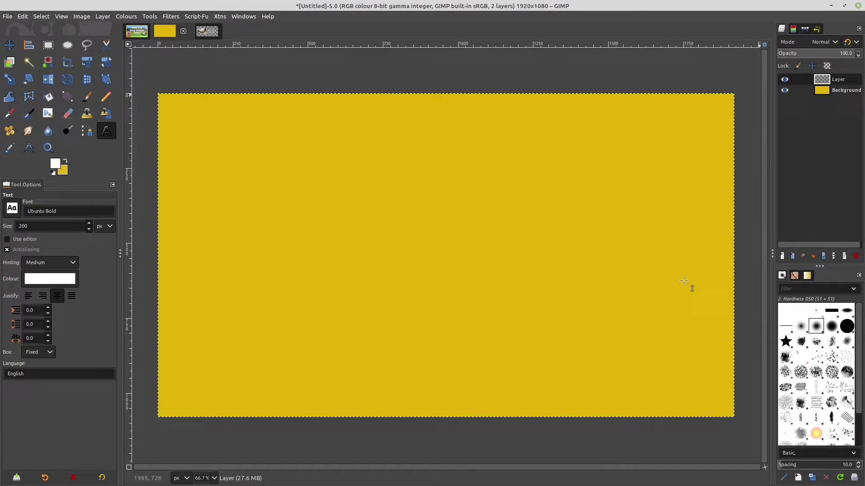
Copy the visible pixels of the GIMP logo image with Copy Visible
click(207, 32)
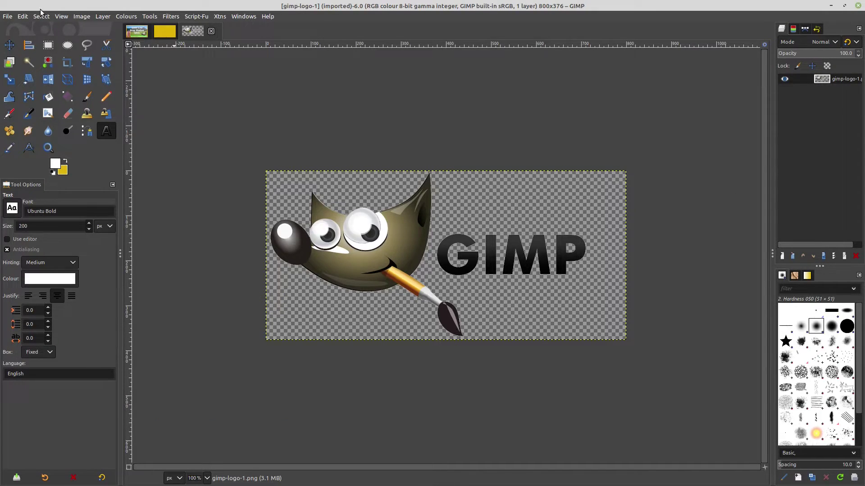
click(22, 18)
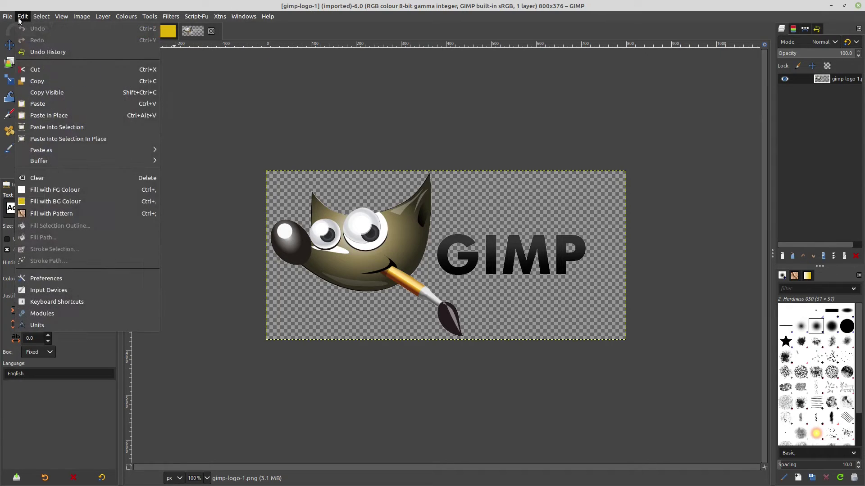
click(47, 94)
Paste the logo into the yellow image and anchor it onto the new layer
click(156, 33)
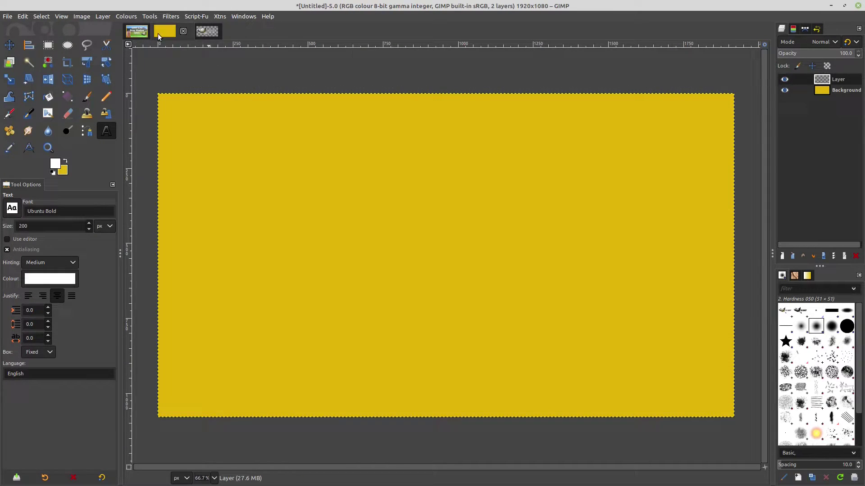
click(23, 17)
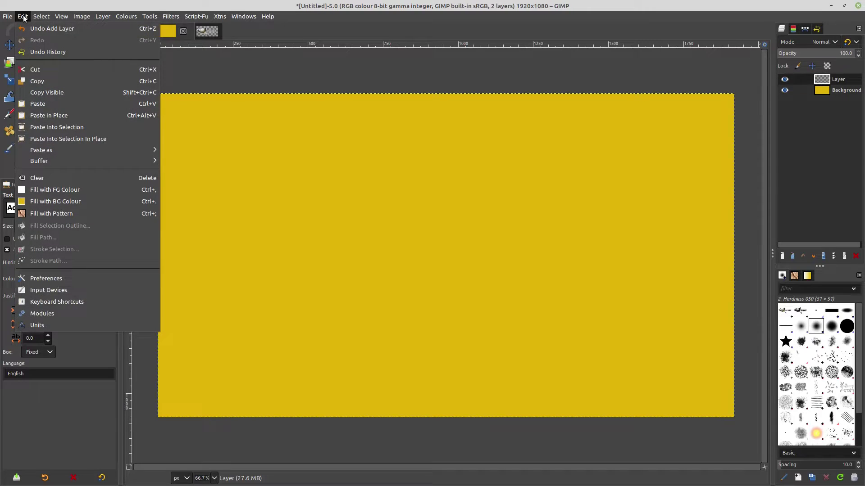
mouse_move(79, 151)
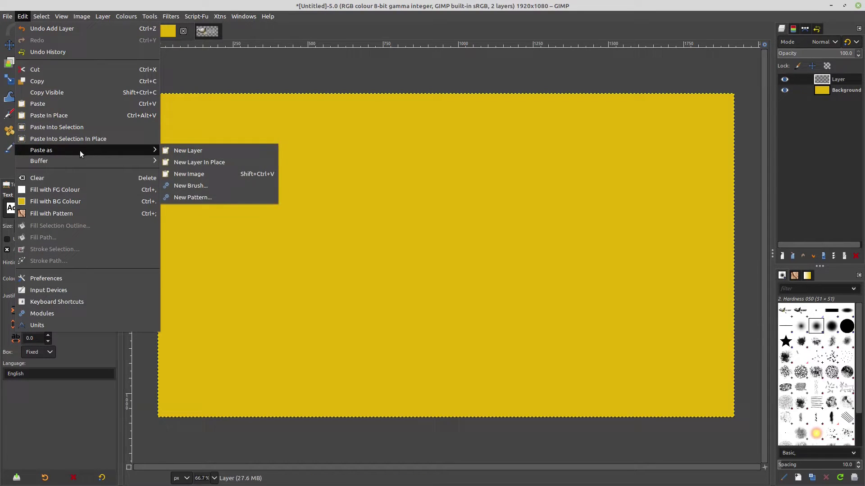
click(64, 104)
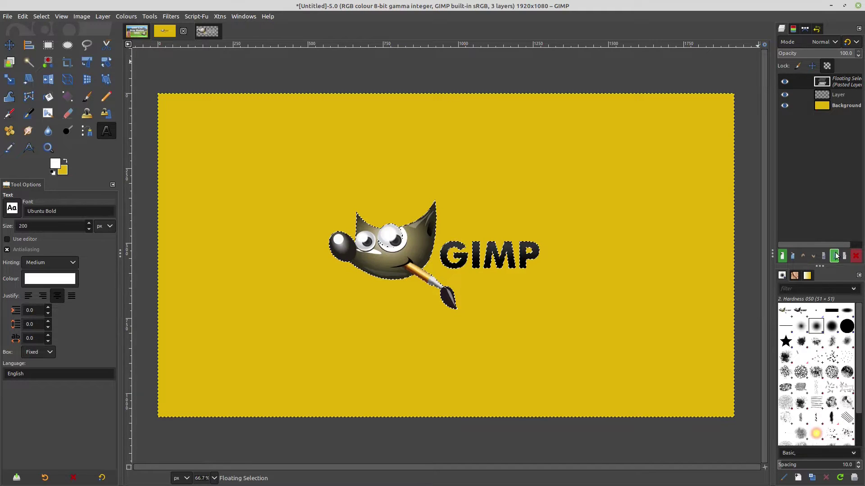
click(833, 258)
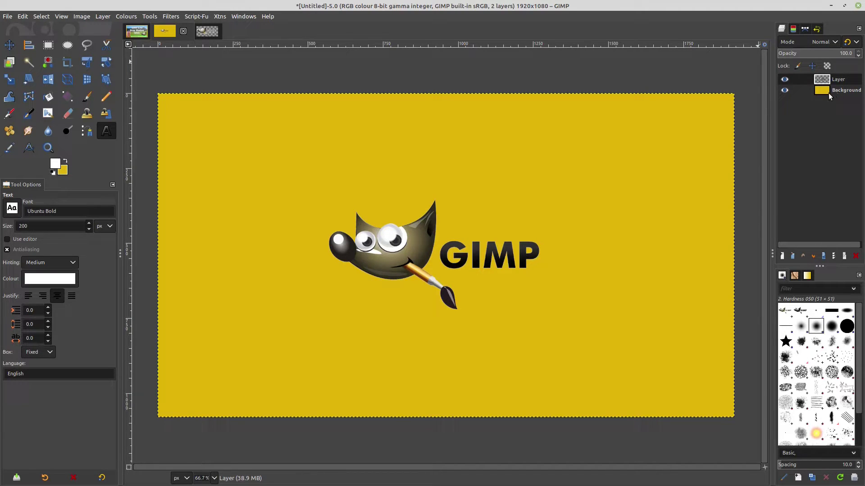
Toggle the Background and logo layers' visibility off and on to confirm they're separate
click(784, 91)
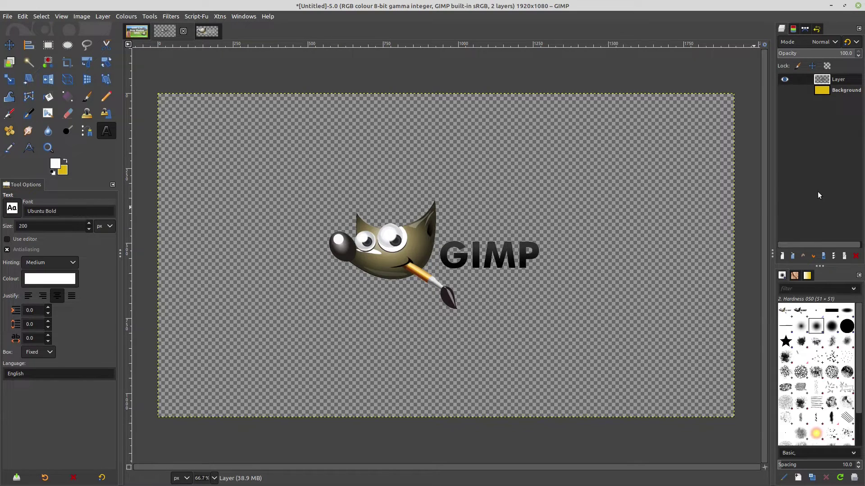
click(784, 91)
click(784, 80)
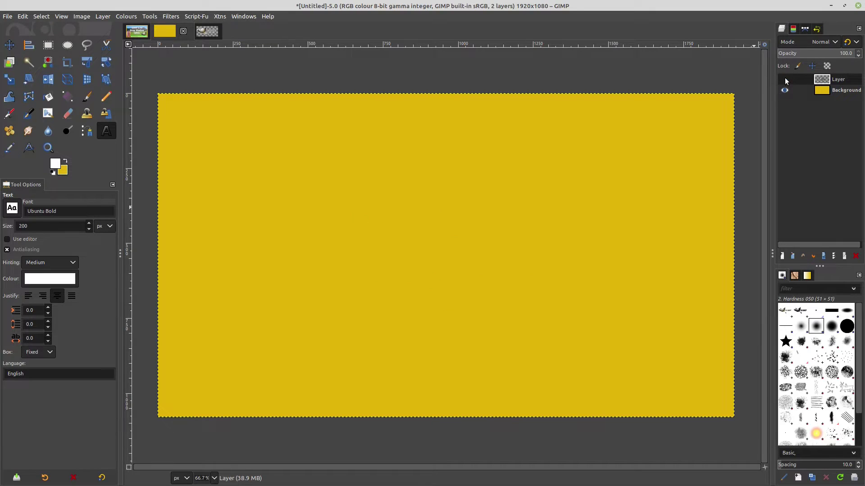
click(784, 80)
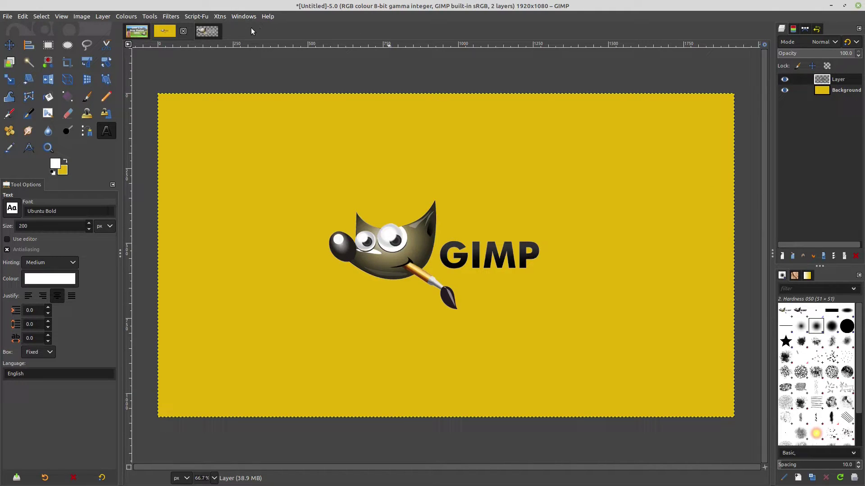
Open Light and Shadow > Drop Shadow on the logo and set both linked offsets to 21.457
click(171, 17)
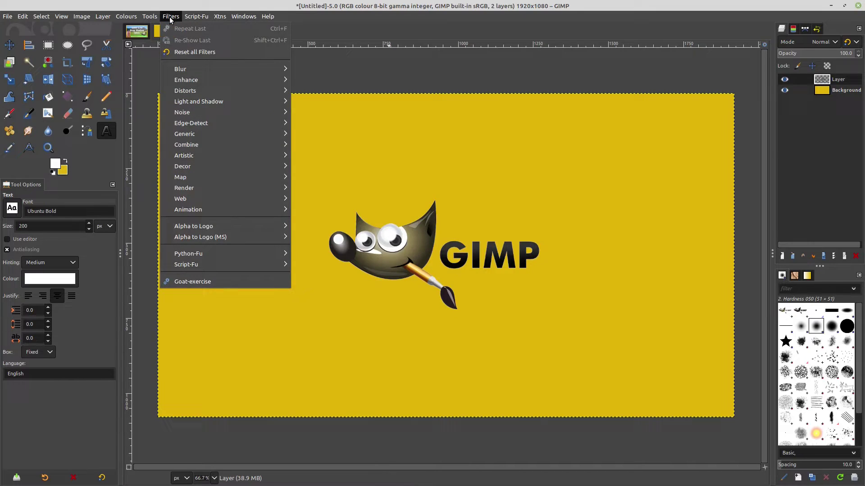
mouse_move(195, 103)
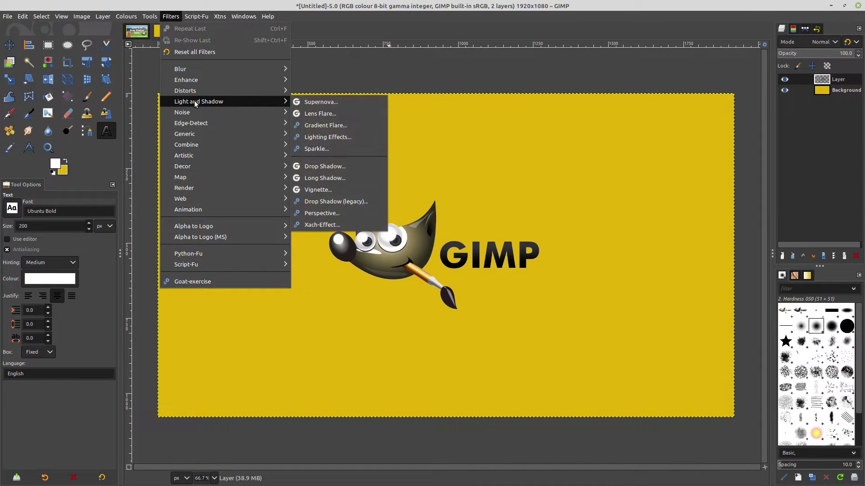
click(338, 167)
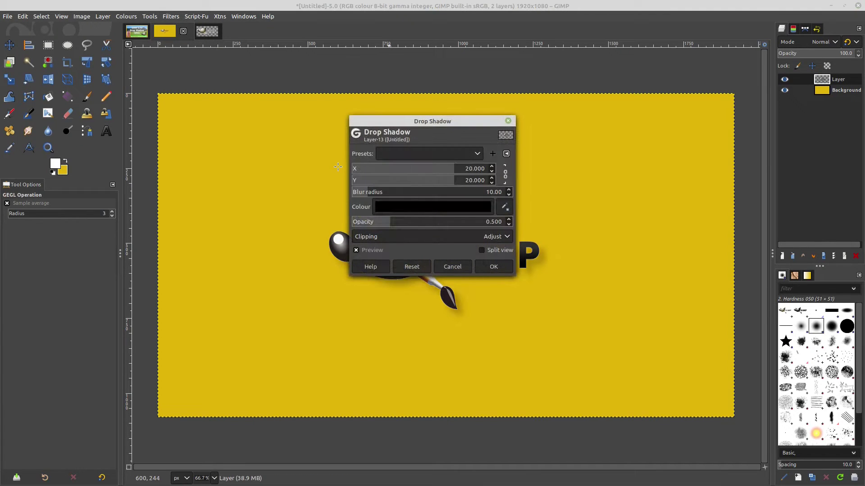
drag(410, 118, 210, 75)
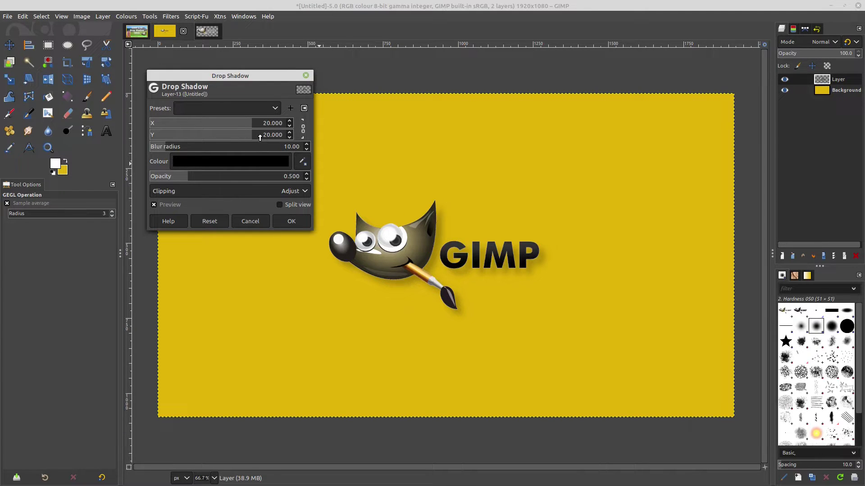
mouse_move(252, 135)
mouse_down()
mouse_move(217, 135)
mouse_move(264, 135)
mouse_move(245, 136)
mouse_move(254, 140)
mouse_up()
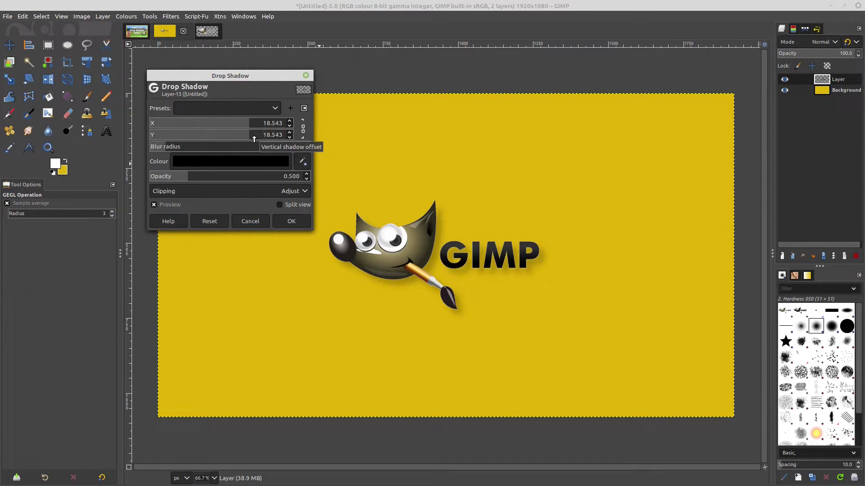
click(254, 139)
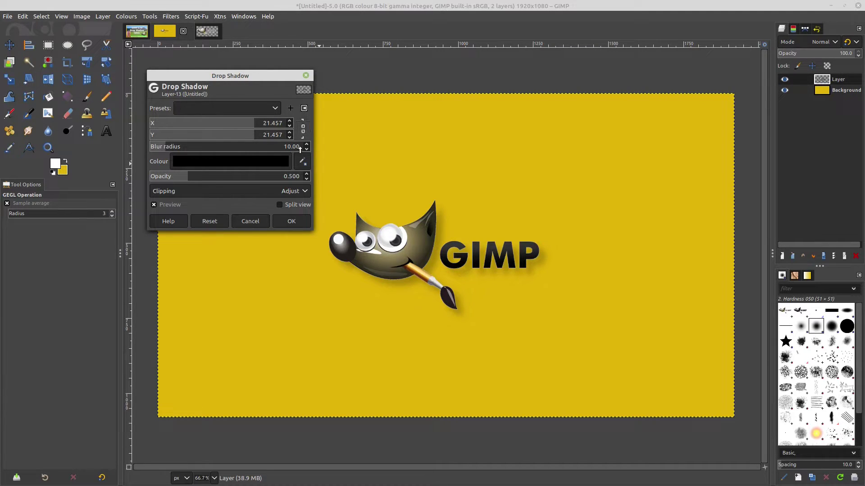
Unlink the shadow's X/Y offsets and roughly adjust both offsets and the opacity
click(303, 131)
drag(253, 135, 192, 142)
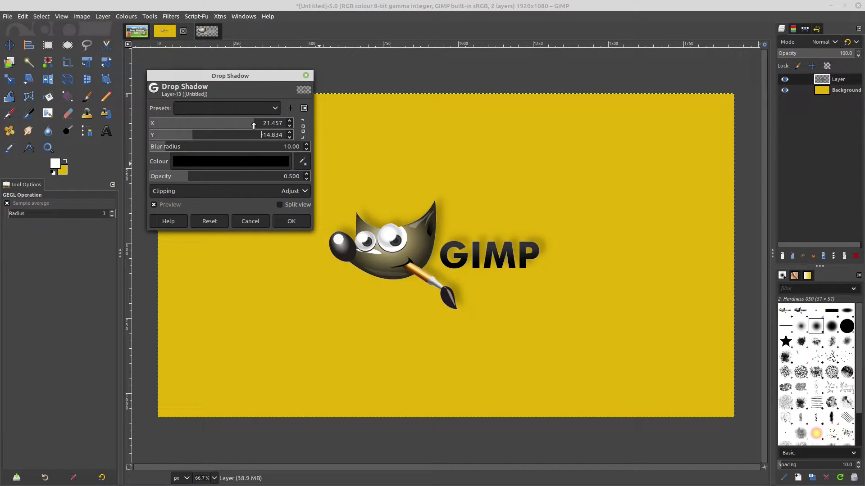
drag(284, 120, 209, 141)
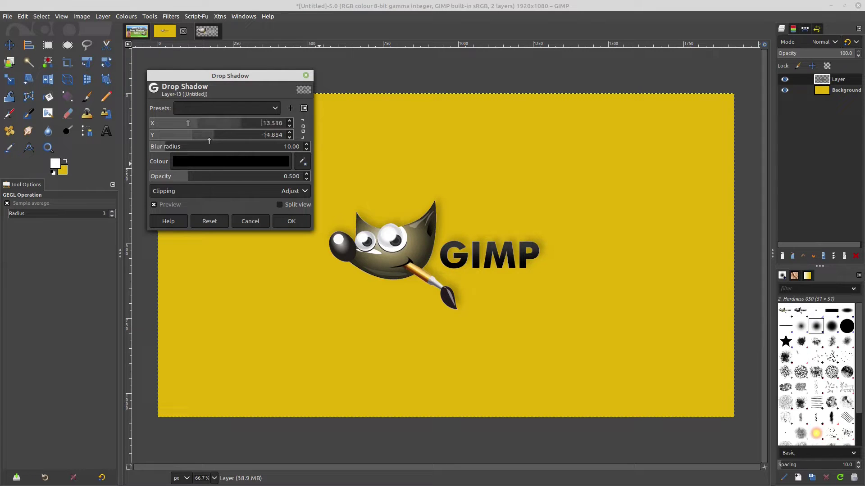
click(209, 139)
drag(188, 175, 235, 182)
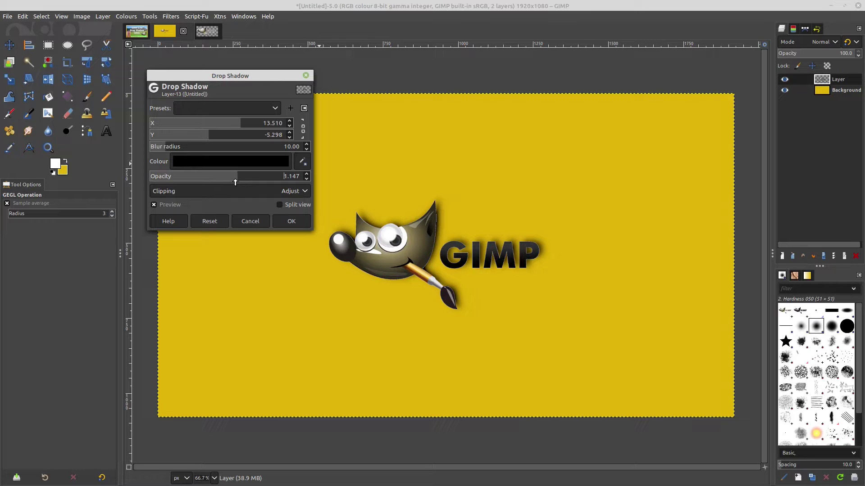
Try a red shadow colour, then set the shadow colour back to black
click(261, 159)
click(222, 100)
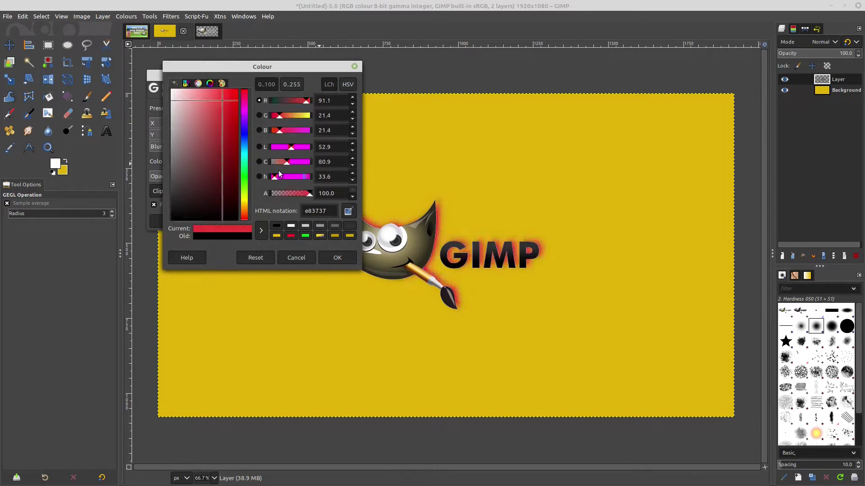
click(335, 262)
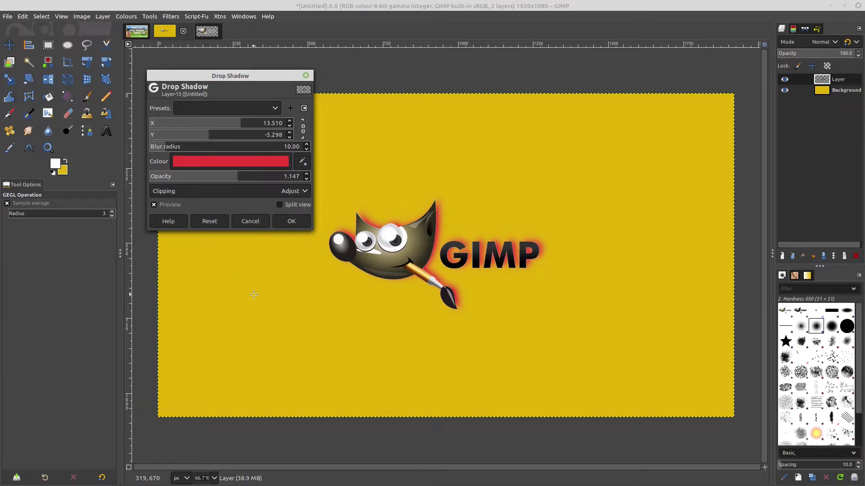
click(255, 163)
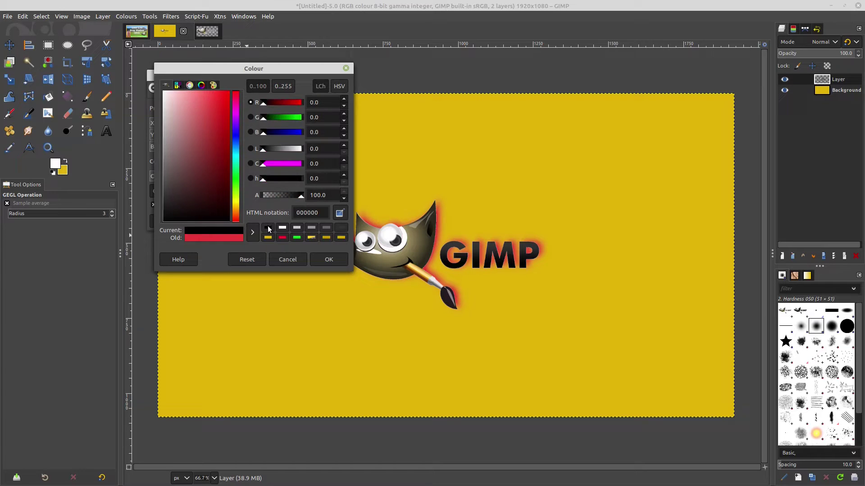
click(329, 261)
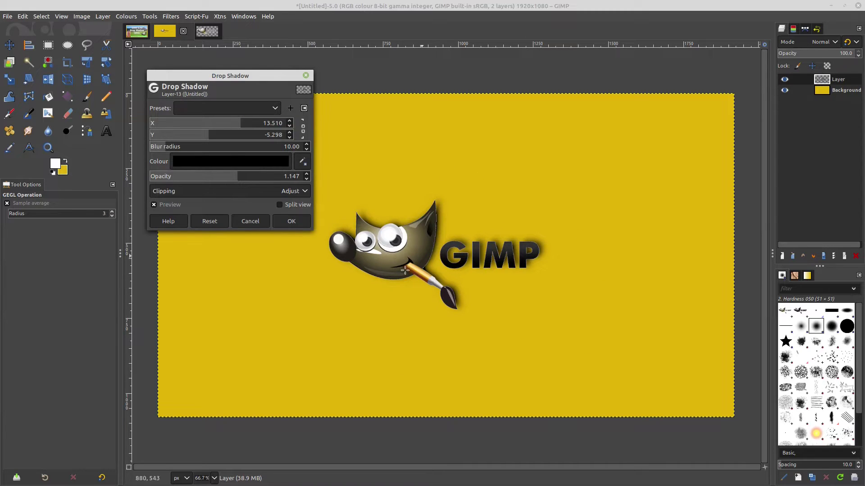
Finalise the shadow at X offset 8.742, Y offset 14.305 and opacity 1.000
drag(209, 135, 242, 134)
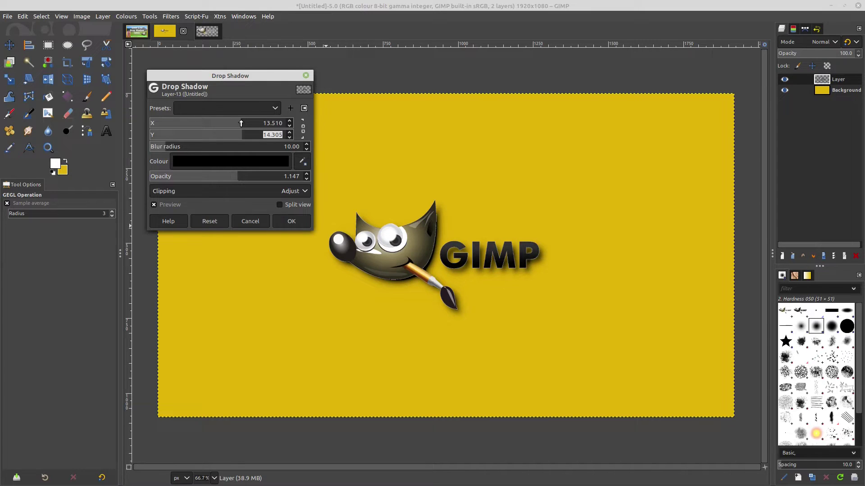
drag(241, 119, 232, 122)
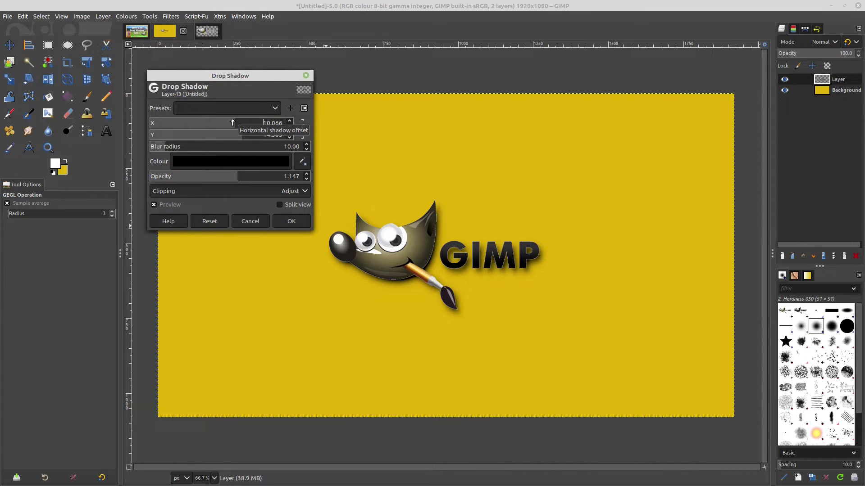
click(233, 122)
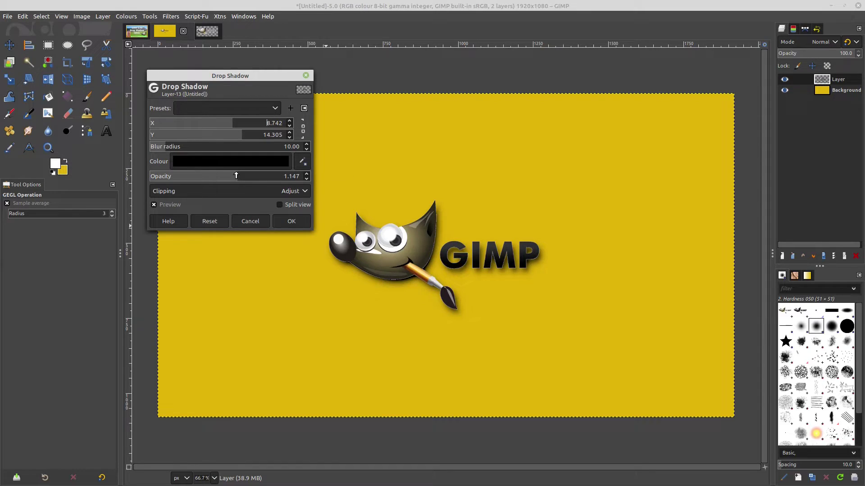
mouse_move(236, 176)
mouse_down()
mouse_move(211, 175)
mouse_move(226, 175)
mouse_up()
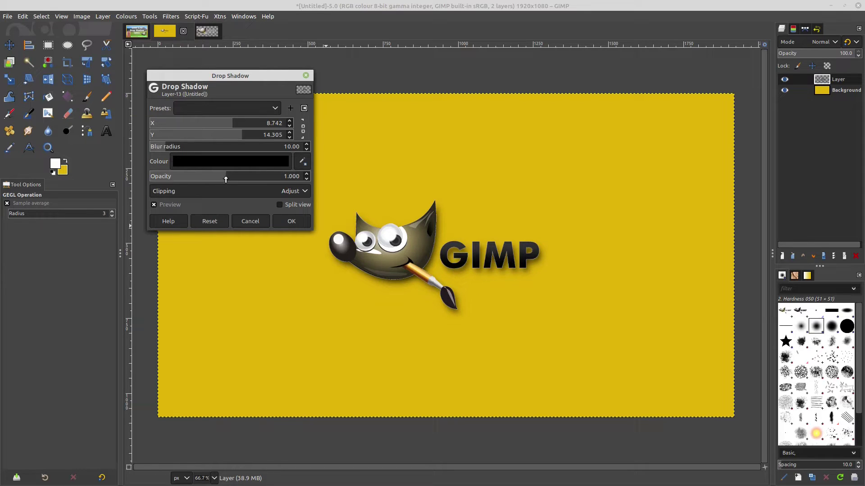
Save the current drop shadow settings as a new preset named 'gimp'
click(291, 111)
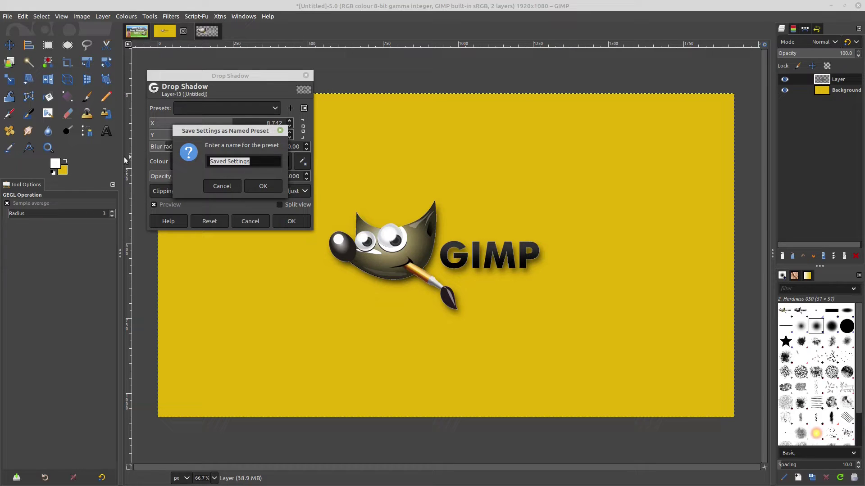
text(gimp1)
key(Return)
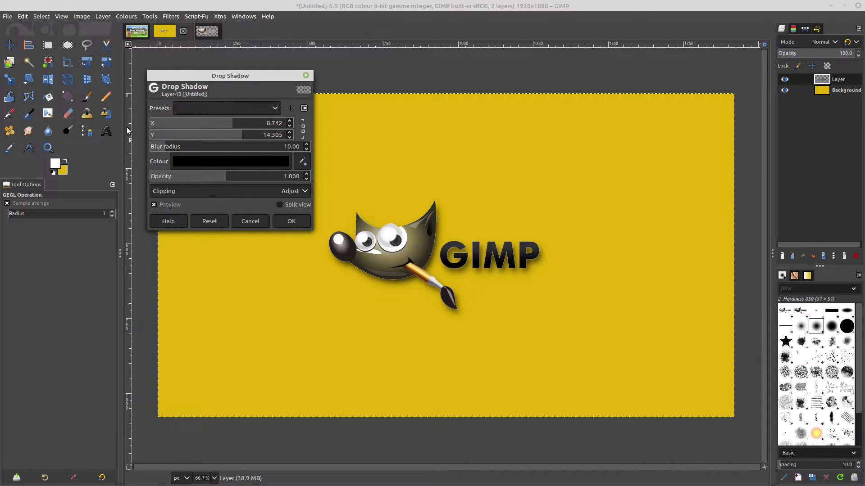
Try the Test 1 and Pete1 presets, then load LazyCook (offset 20.397, blur 10, opacity 0.753)
click(275, 108)
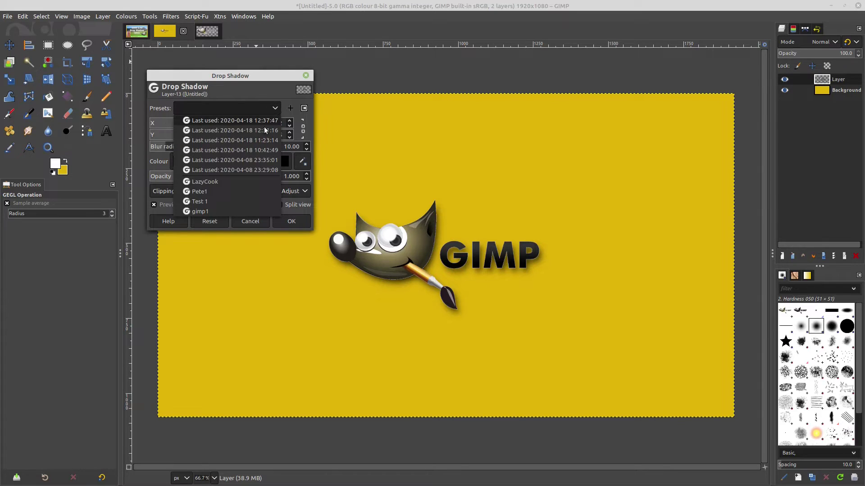
click(200, 201)
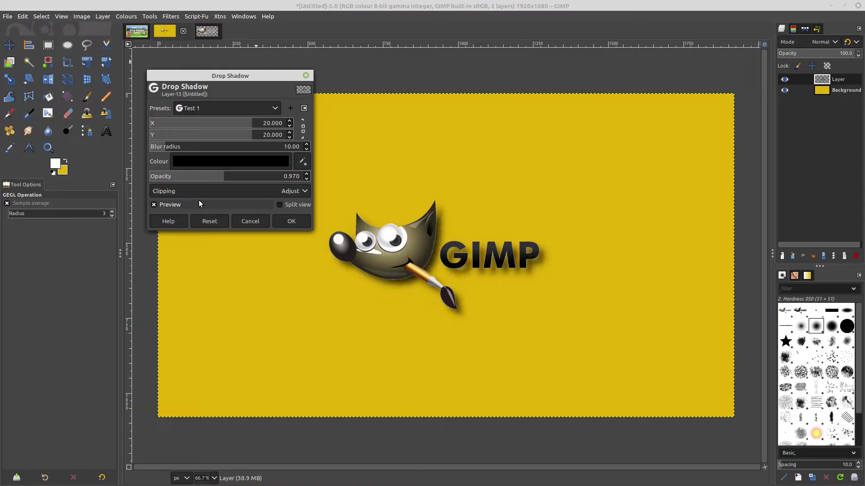
click(275, 108)
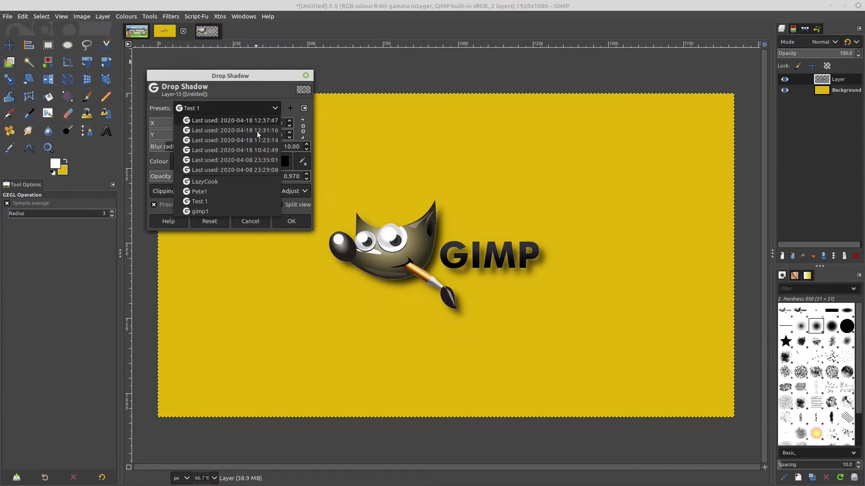
click(212, 191)
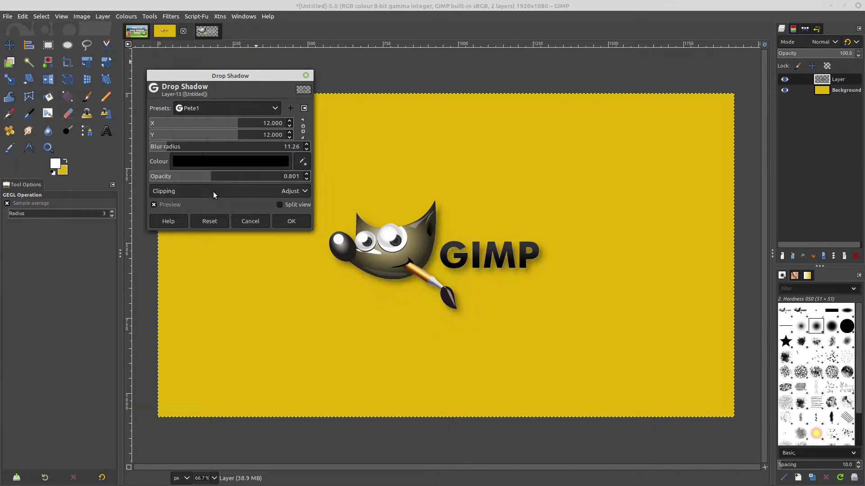
click(275, 108)
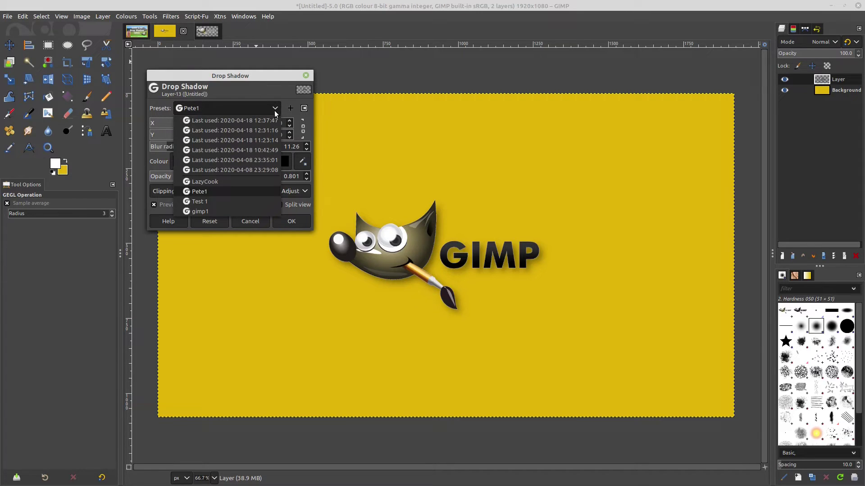
click(227, 185)
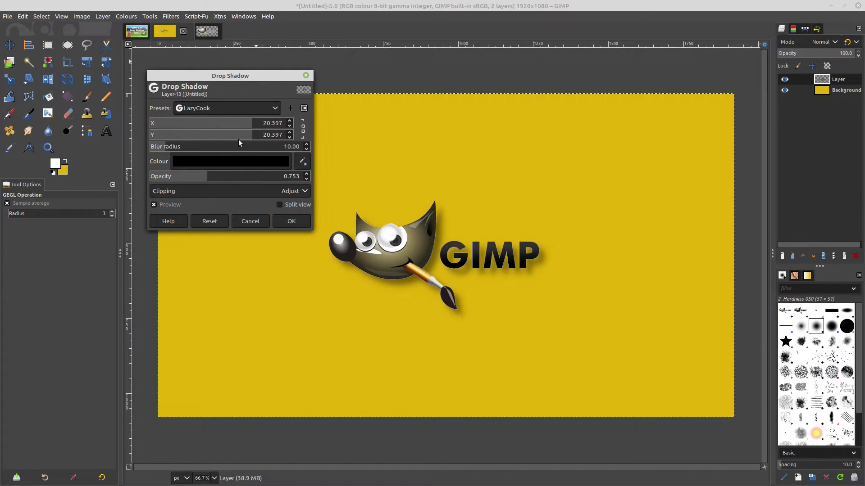
Commit the LazyCook drop shadow to the logo layer, then switch to the Text tool with T
drag(248, 79, 185, 56)
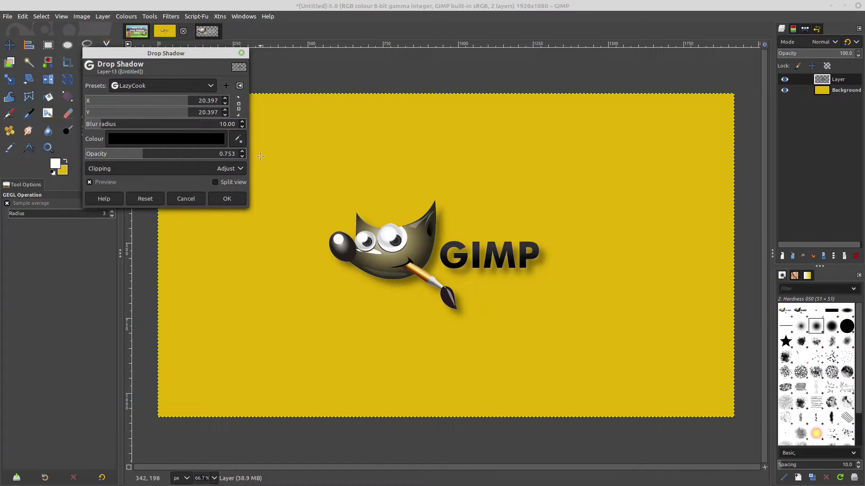
click(231, 201)
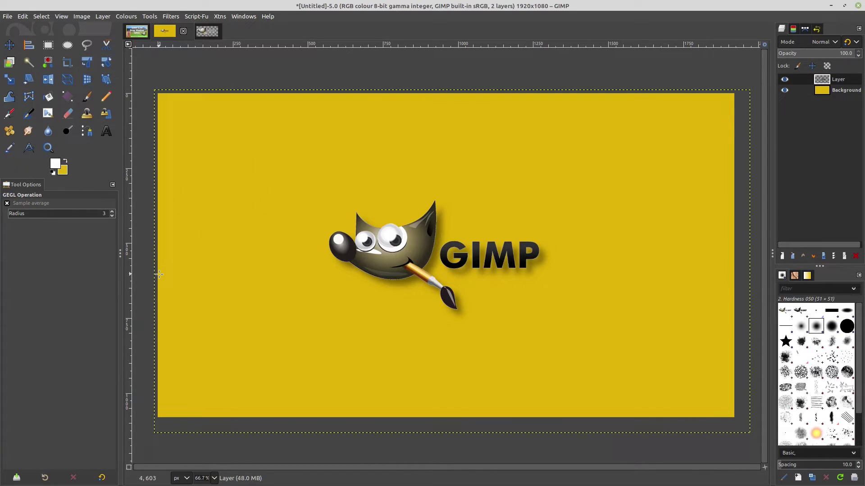
key(t)
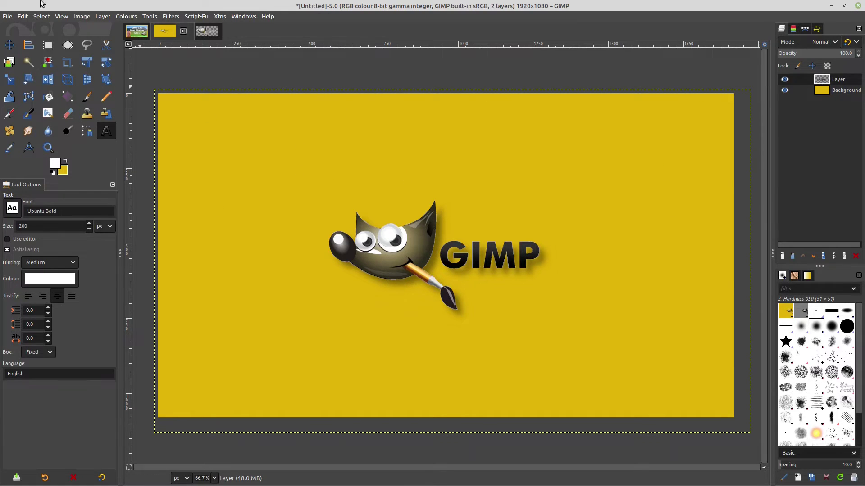
Copy the visible shadowed logo on yellow and paste it as a new image
click(22, 17)
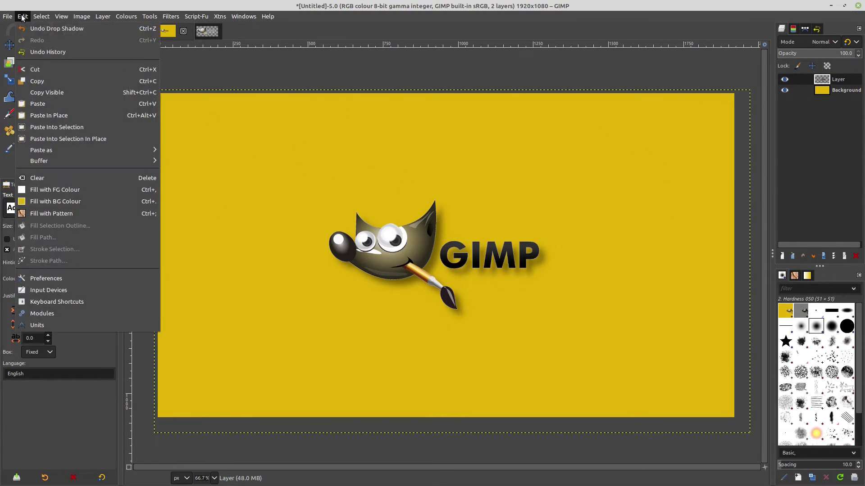
click(54, 93)
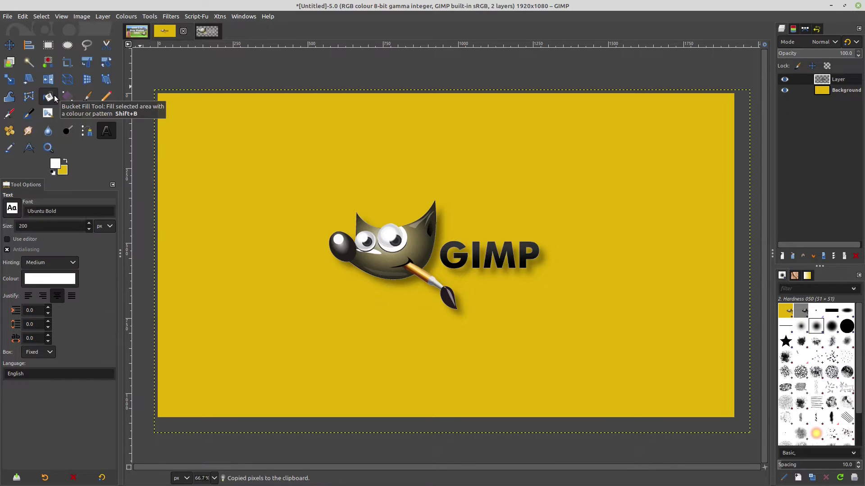
click(22, 16)
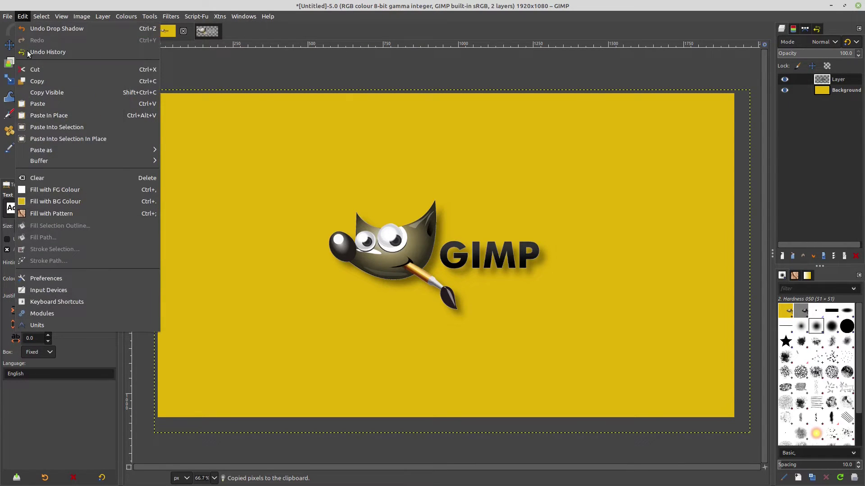
mouse_move(112, 150)
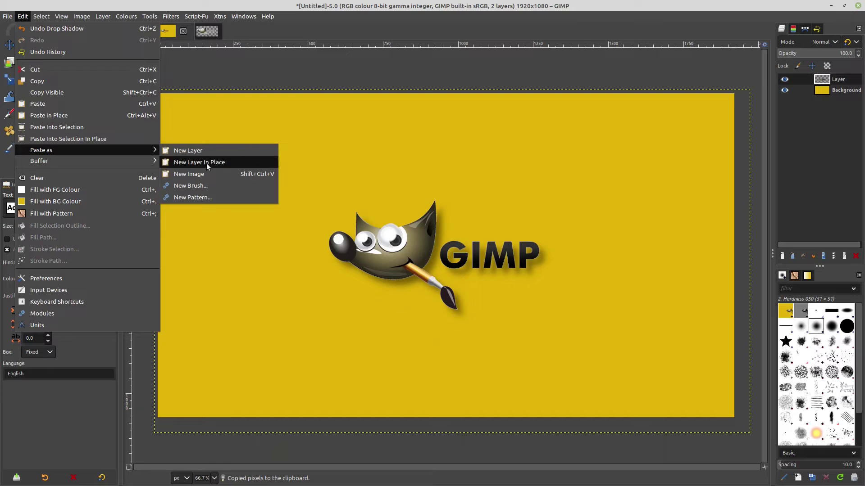
click(204, 174)
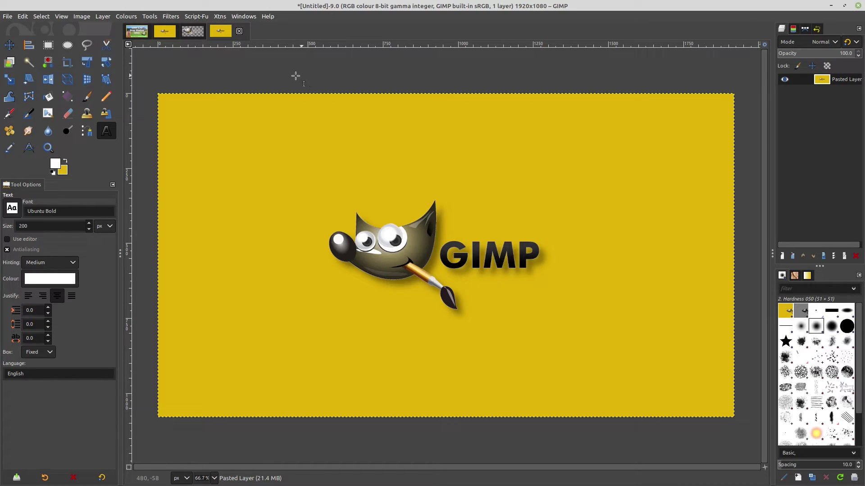
Create a new 1920×1080 yellow image and add white Ubuntu Bold 200 px text reading 'Test'
click(8, 18)
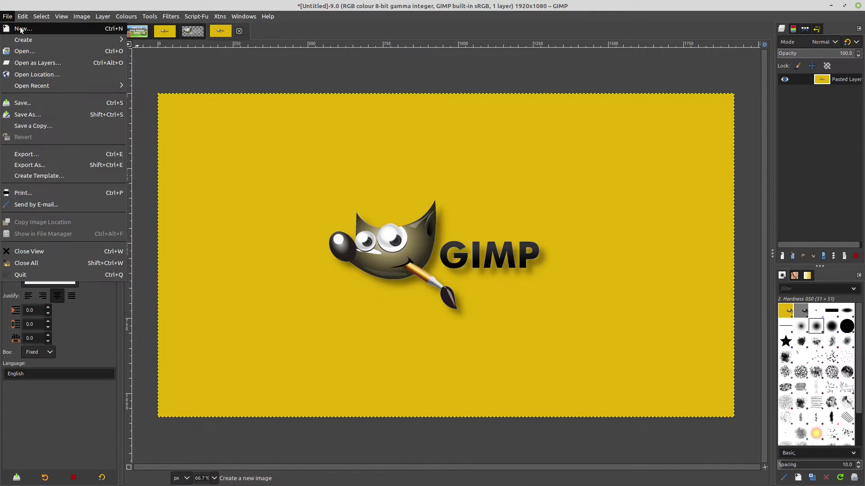
click(21, 28)
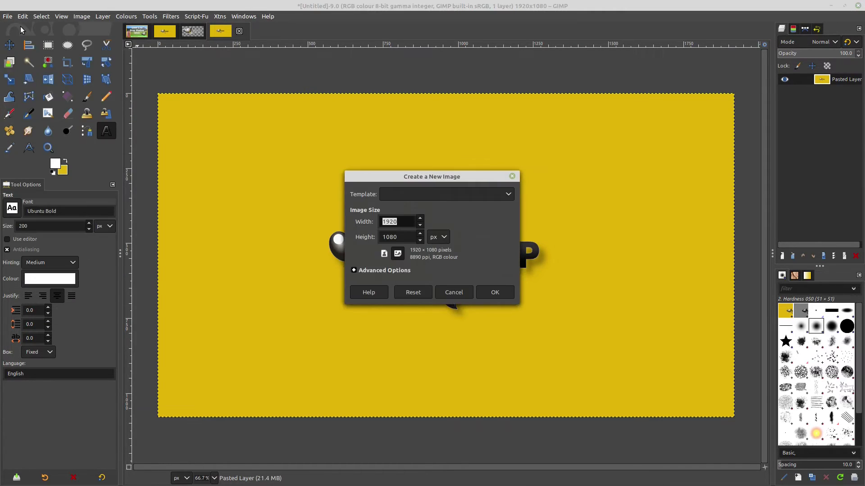
click(503, 293)
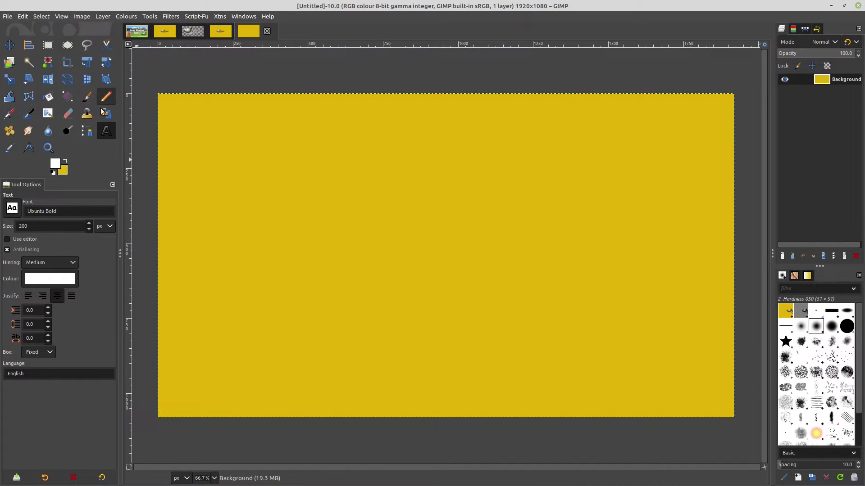
drag(274, 158, 636, 326)
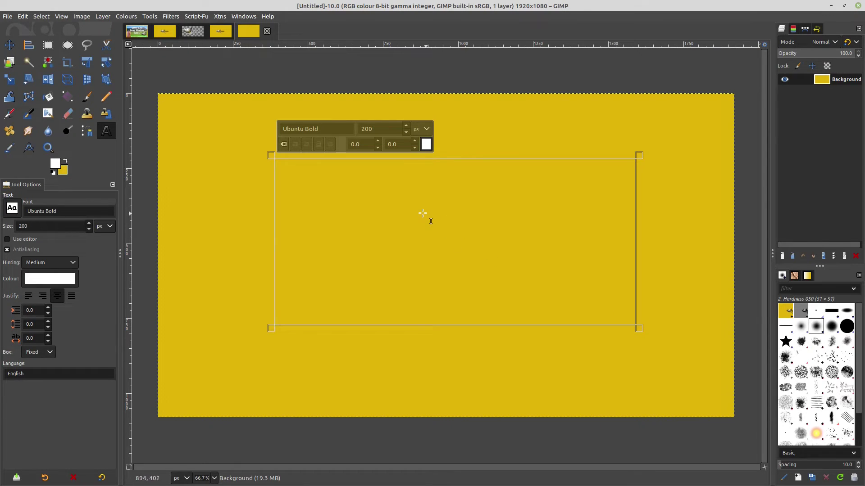
text(Test)
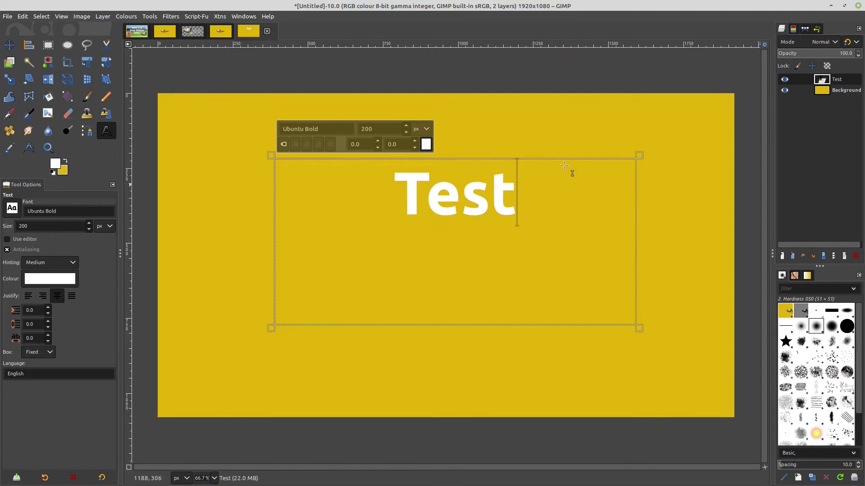
Select the Test text's outline and apply a legacy drop shadow: offset 8, blur 15, opacity 76
right_click(842, 82)
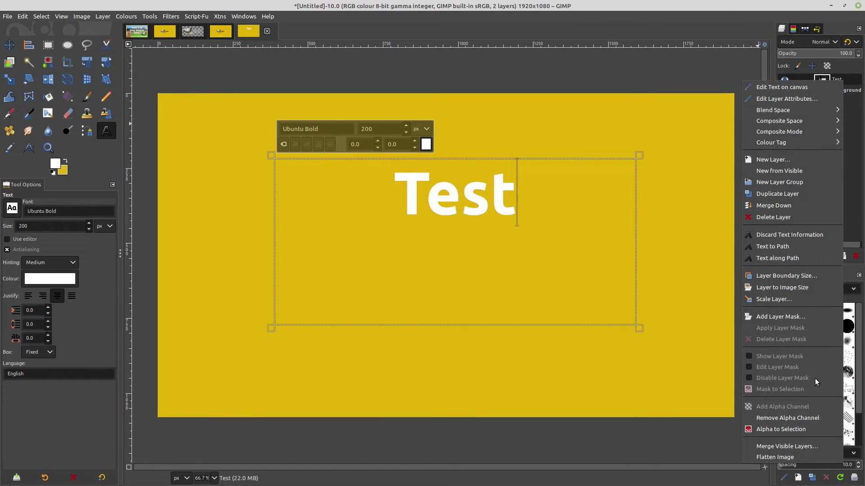
click(776, 430)
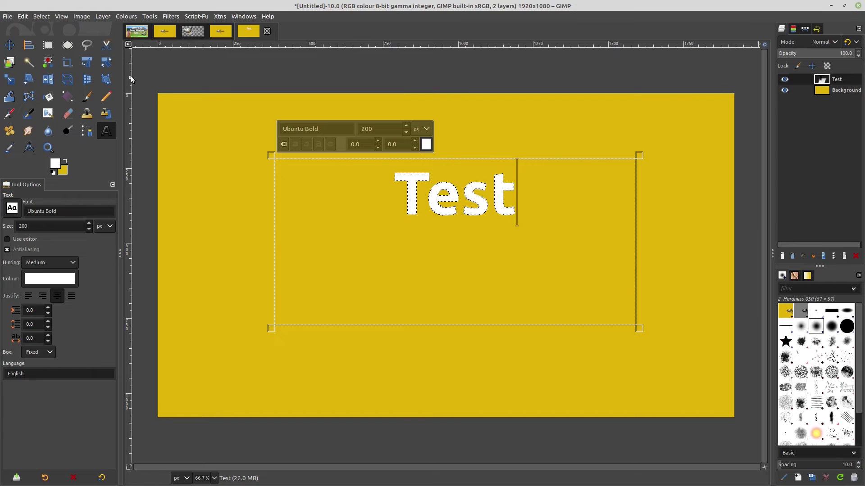
click(170, 17)
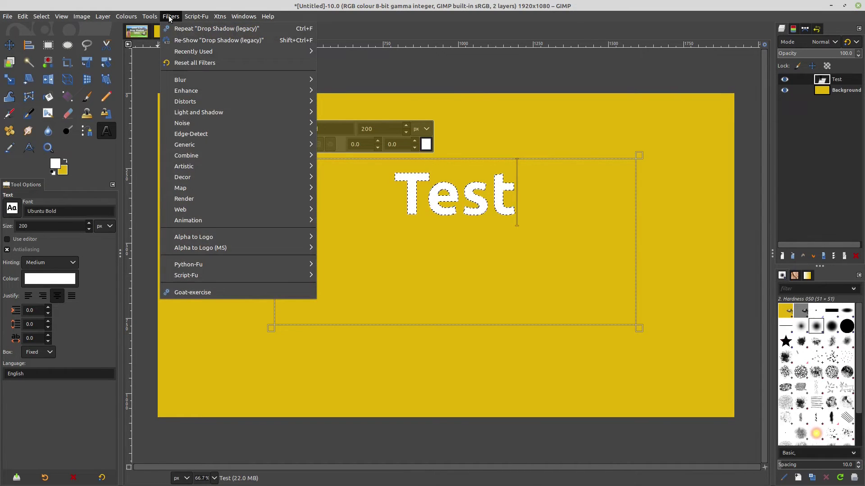
mouse_move(196, 118)
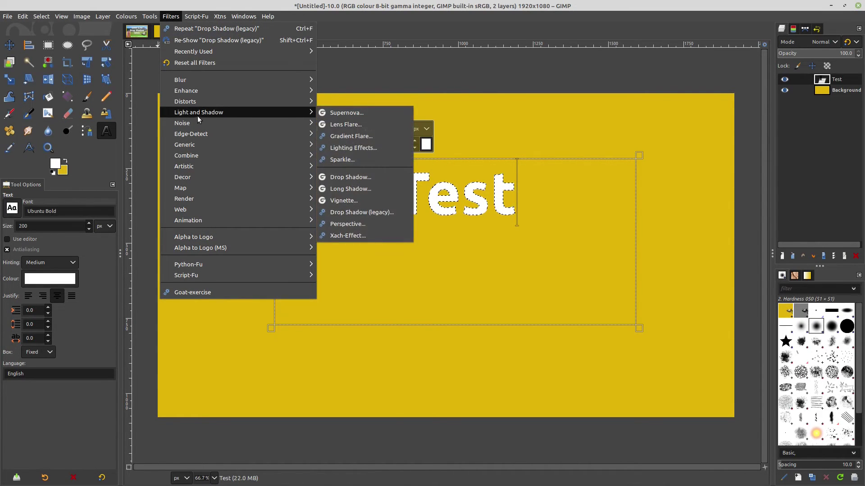
click(382, 213)
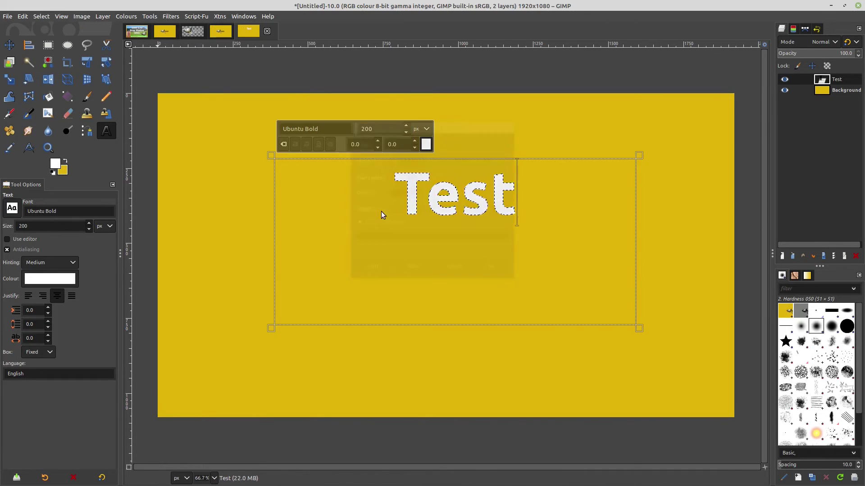
drag(455, 122, 263, 90)
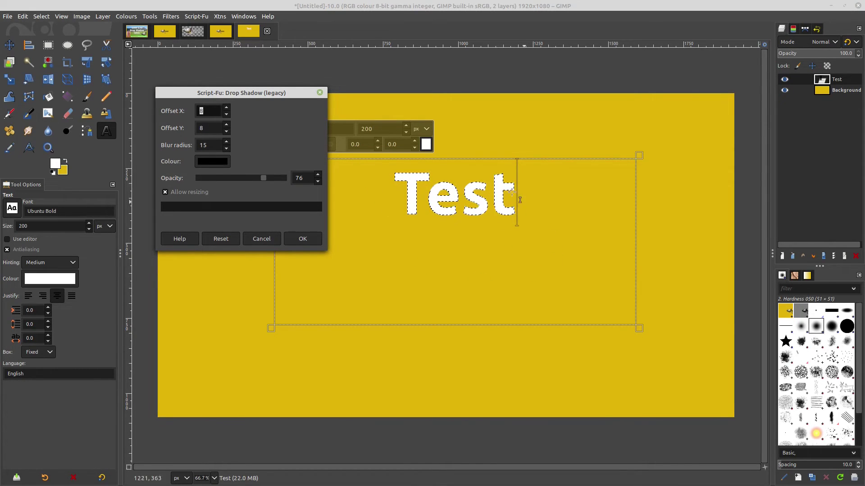
click(303, 240)
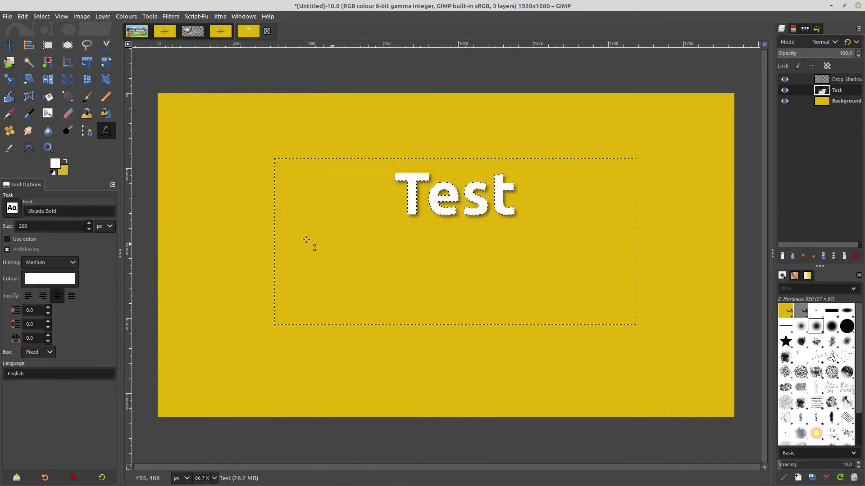
Return to the earlier single-layer 'Pasted Layer' logo image with Ctrl+Shift+Tab
key(ctrl+shift+Tab)
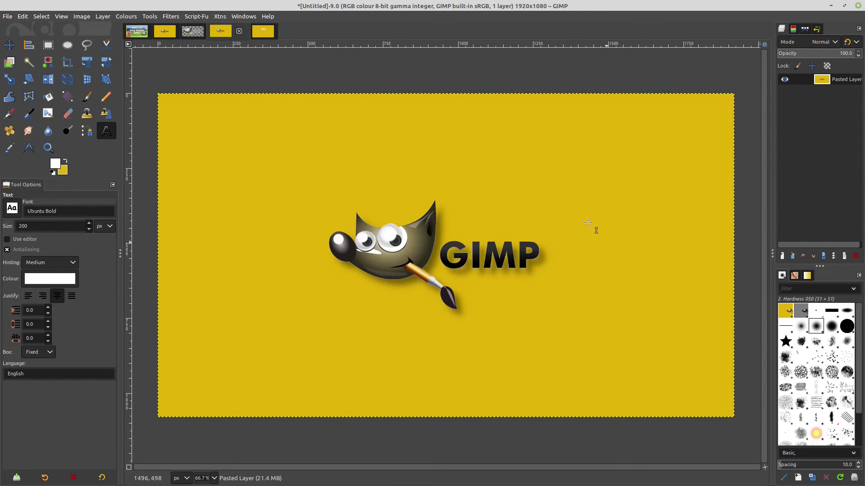